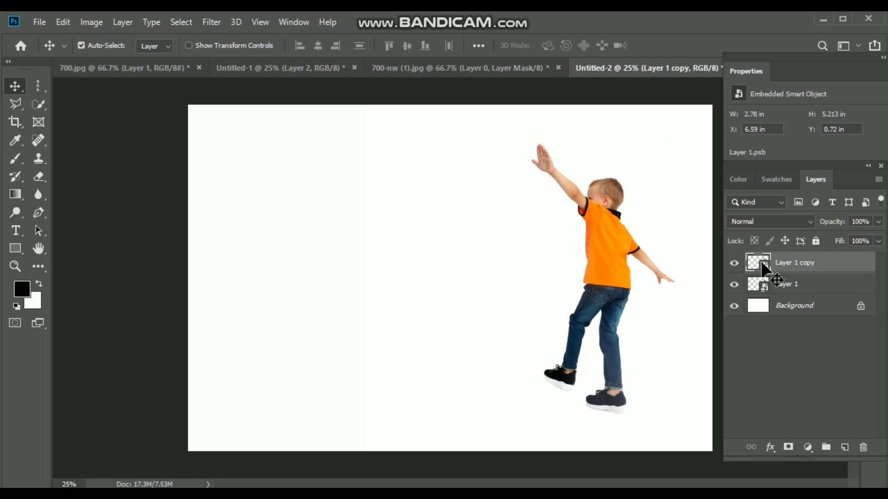
# Hide Layer 1 and move the boy on Layer 1 copy to the canvas's left side, at about X 514 px, Y 1000 px
pyautogui.click(733, 288)
pyautogui.hotkey('ctrl', 't')
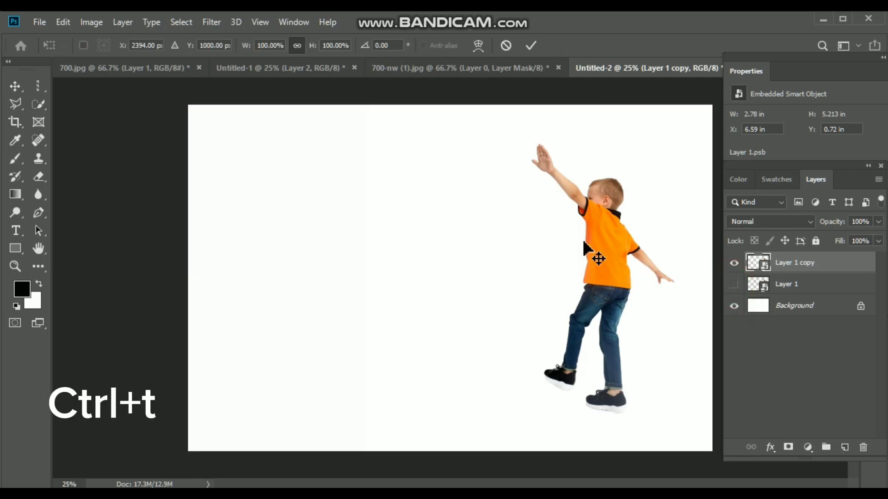
pyautogui.moveTo(600, 253); pyautogui.dragTo(274, 249)
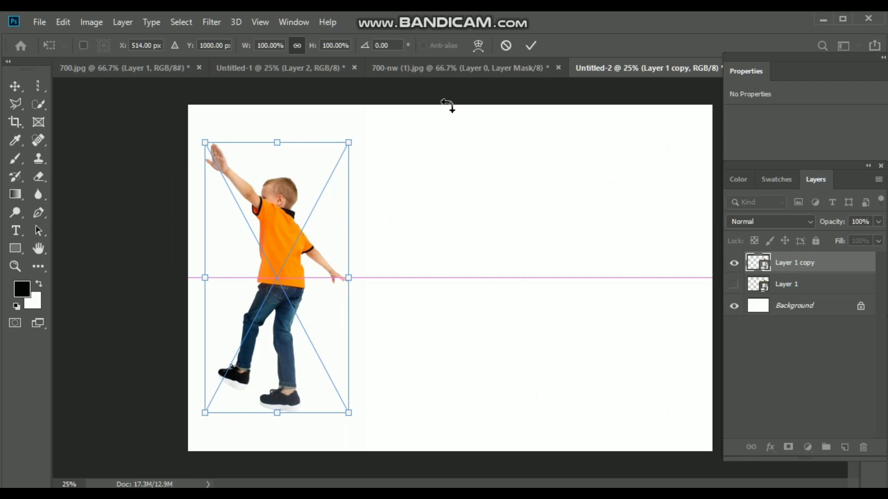
pyautogui.click(532, 44)
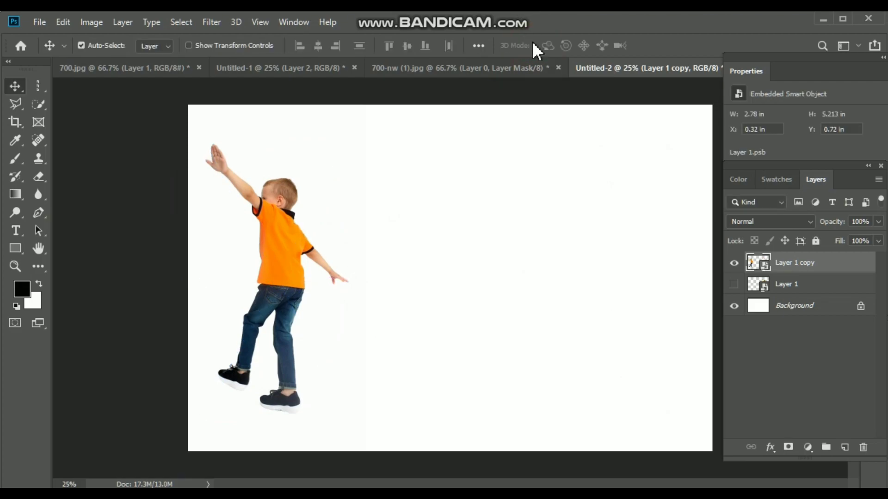
# Select a single pixel column through the boy's back with the Single Column Marquee and copy it to a new layer
pyautogui.click(41, 88)
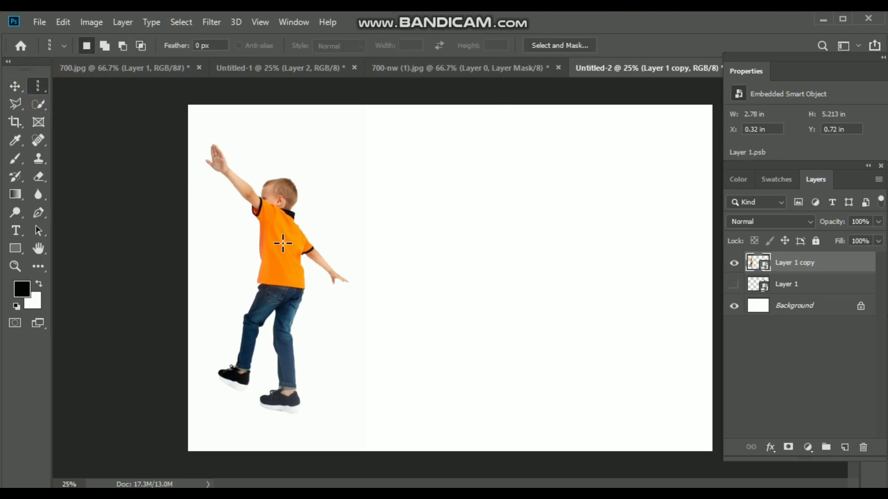
pyautogui.hotkey('ctrl', 'a')
pyautogui.hotkey('ctrl', 'j')
pyautogui.click(289, 250)
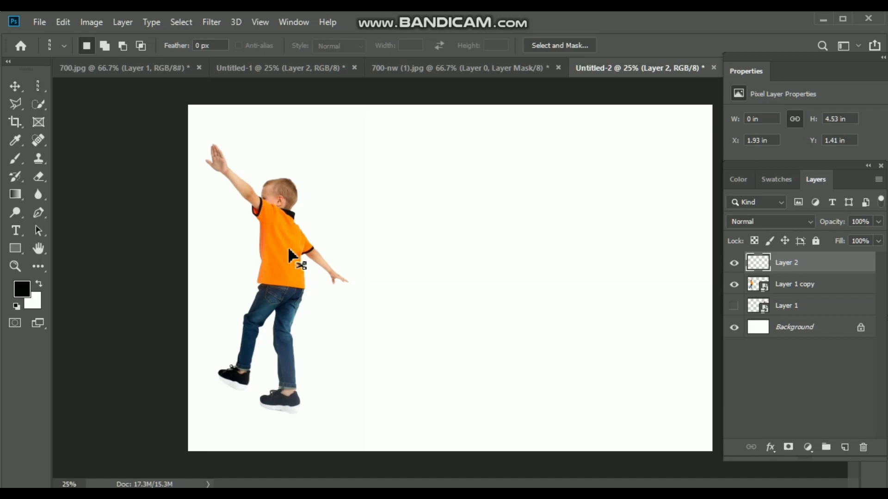
# Stretch the copied pixel column horizontally to the canvas's right edge, making a striped band about 8.15 in wide
pyautogui.hotkey('ctrl', 't')
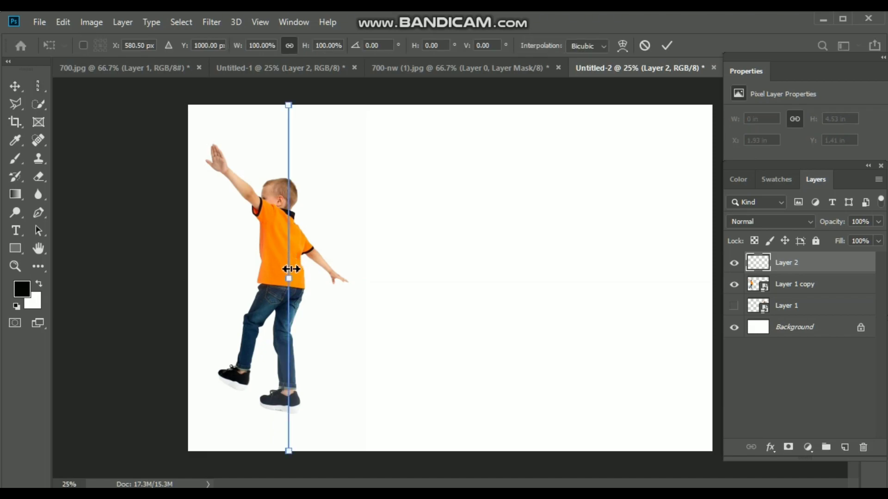
pyautogui.moveTo(288, 279); pyautogui.dragTo(718, 289)
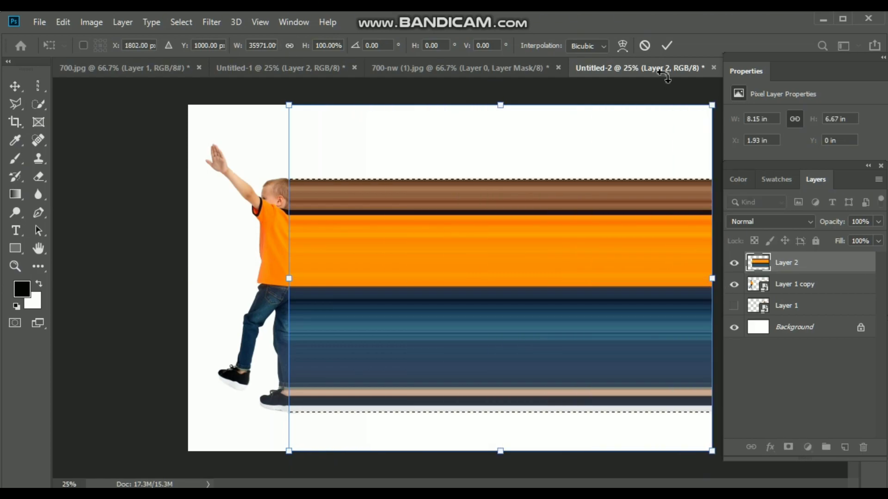
pyautogui.click(666, 45)
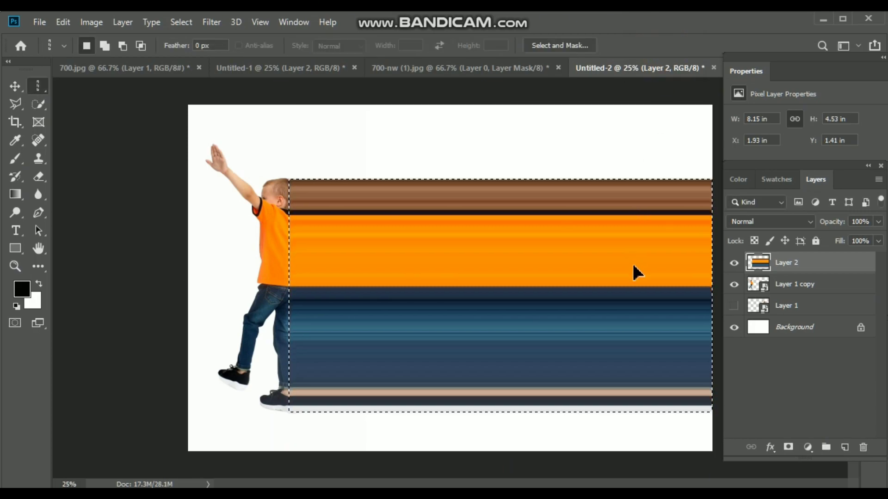
# Warp the striped band into a twist by swapping its two right corners, placing them at the canvas's top-right and bottom-right corners
pyautogui.hotkey('ctrl', 't')
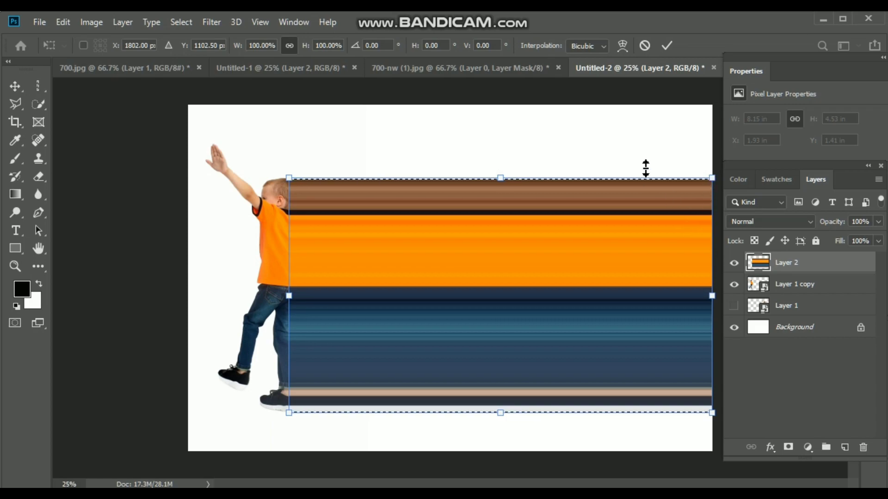
pyautogui.click(623, 50)
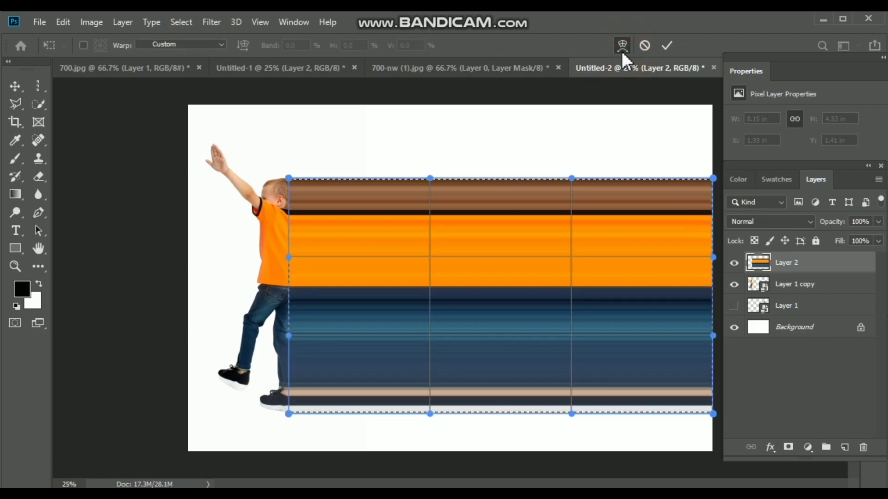
pyautogui.moveTo(713, 179); pyautogui.dragTo(713, 453)
pyautogui.moveTo(714, 414); pyautogui.dragTo(713, 104)
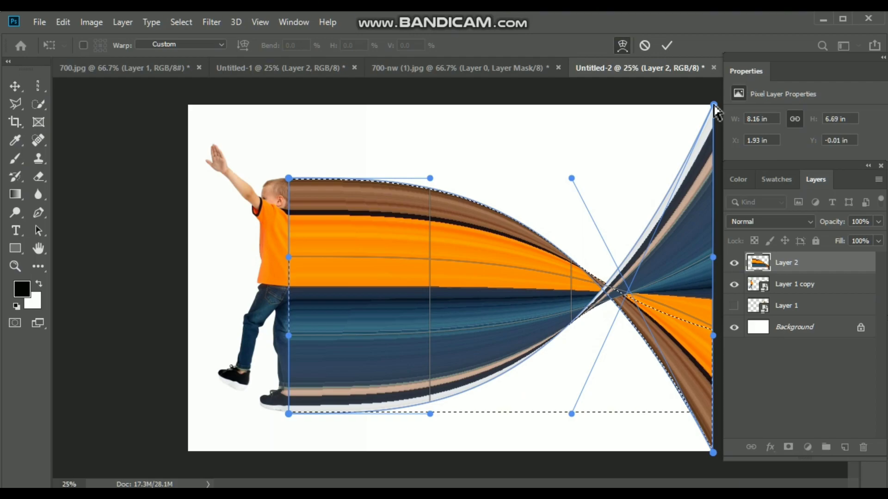
pyautogui.click(667, 45)
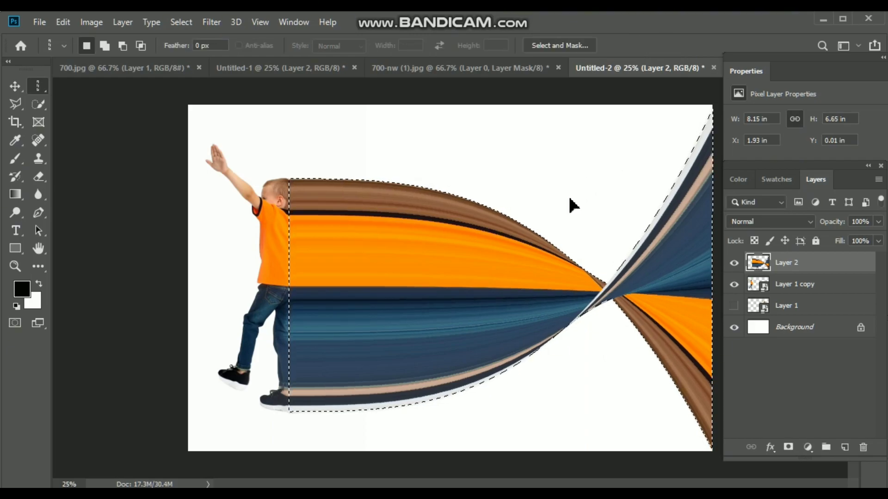
# Distort the twisted band's left corners slightly outward under the boy, keeping its right side at the canvas edge, about 8.27 in wide
pyautogui.hotkey('ctrl', 't')
pyautogui.rightClick(460, 208)
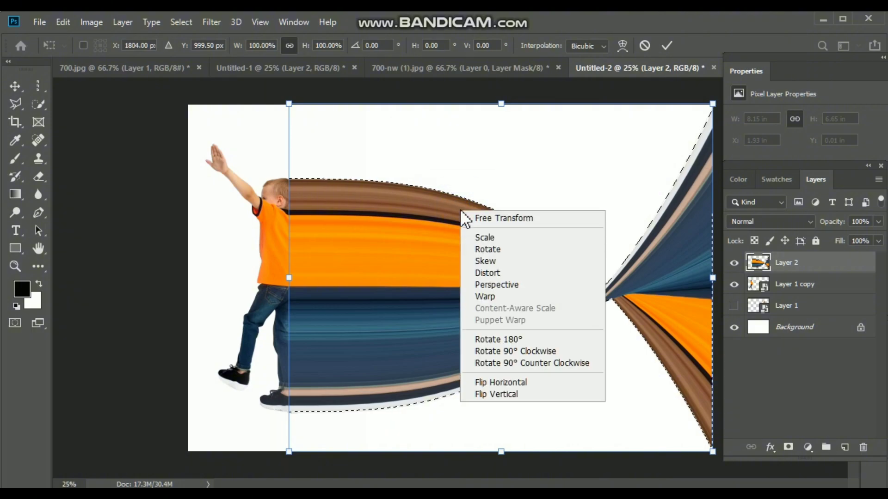
pyautogui.click(519, 272)
pyautogui.moveTo(289, 104); pyautogui.dragTo(281, 101)
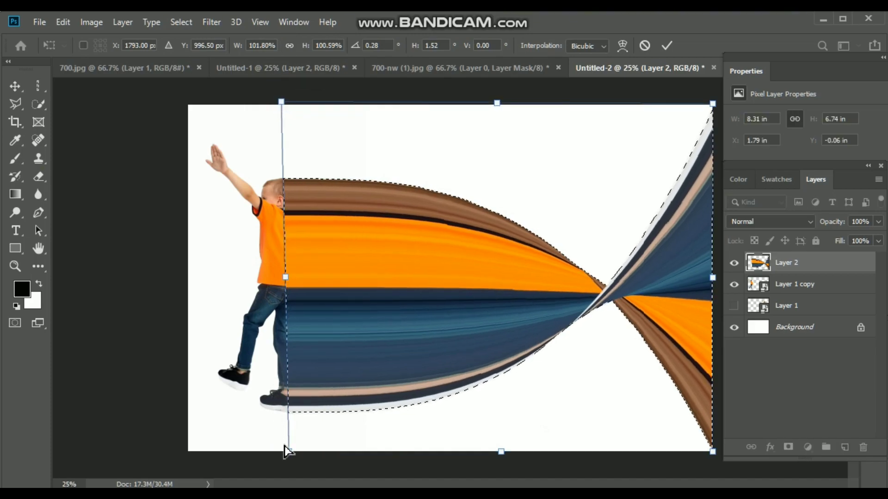
pyautogui.moveTo(287, 450); pyautogui.dragTo(286, 450)
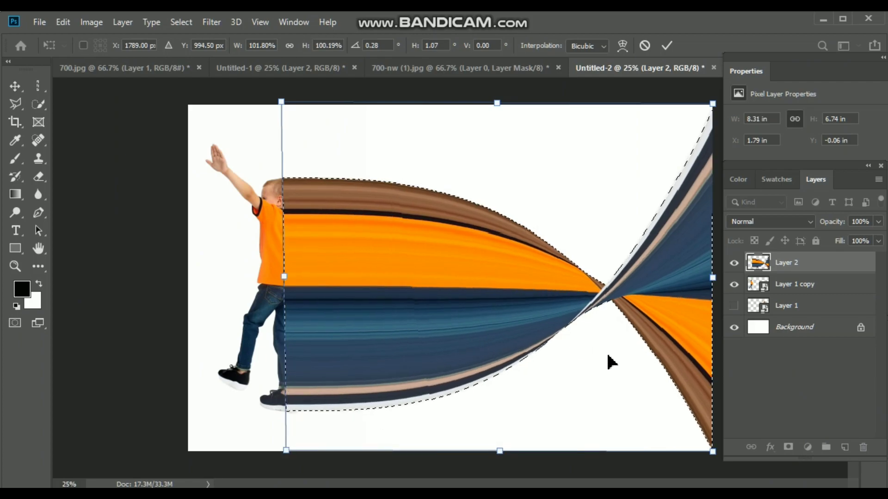
pyautogui.moveTo(713, 281); pyautogui.dragTo(720, 283)
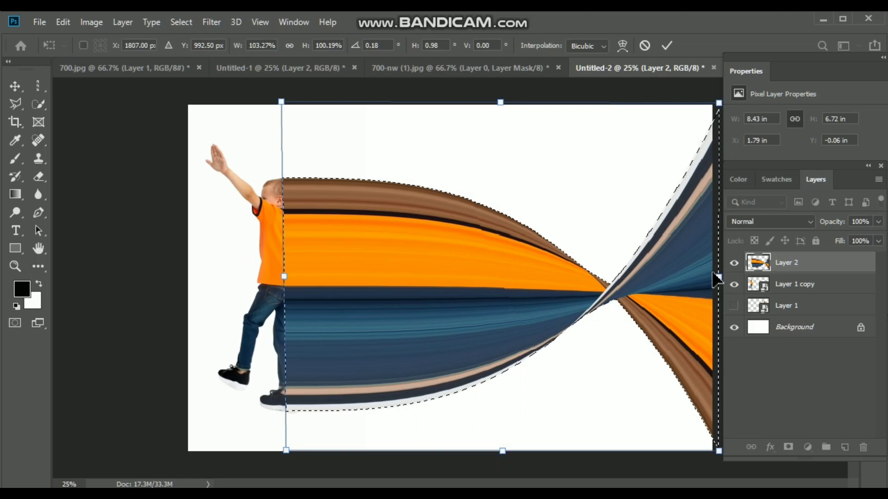
pyautogui.moveTo(716, 280); pyautogui.dragTo(712, 276)
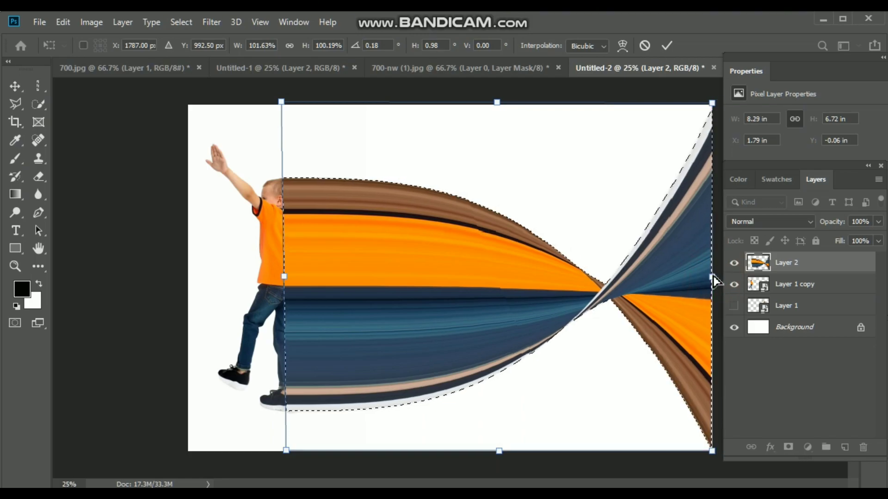
pyautogui.click(666, 45)
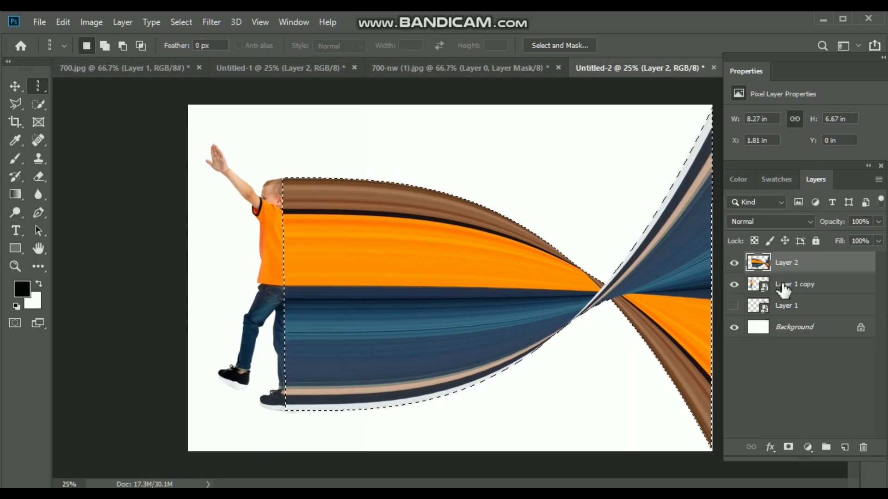
# Place Layer 2 beneath Layer 1 copy, clear the selection, and add a layer mask to Layer 2
pyautogui.moveTo(802, 266); pyautogui.dragTo(804, 287)
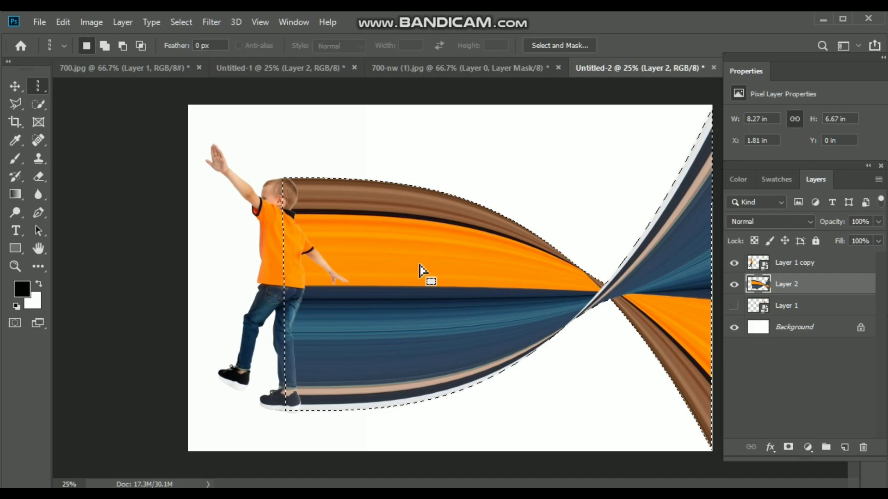
pyautogui.hotkey('ctrl', 'd')
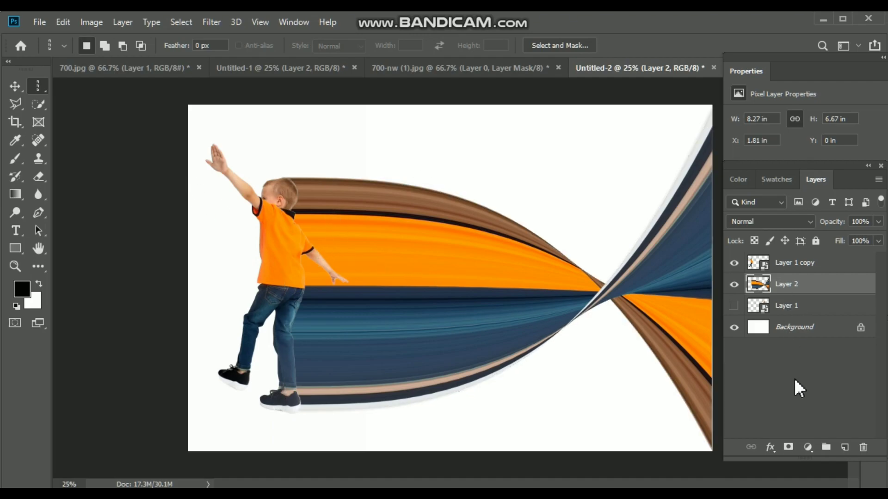
pyautogui.click(787, 447)
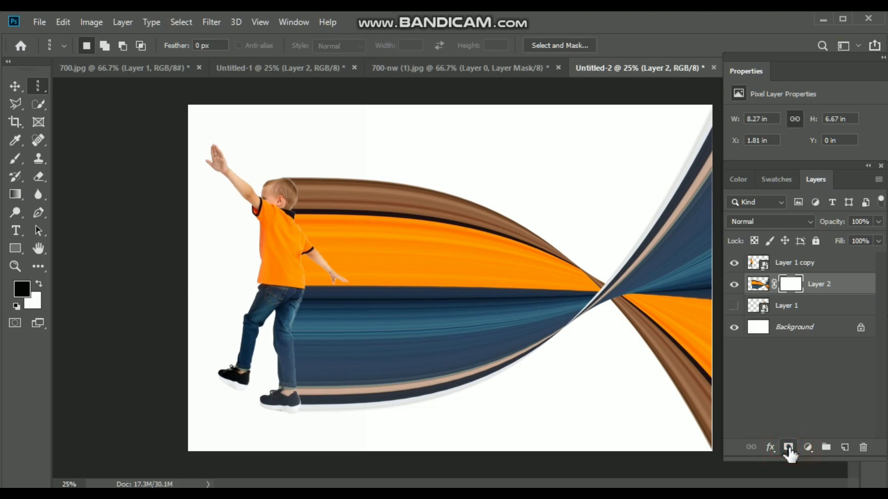
# Create a new layer above Layer 2 and set up a black Soft Round brush with 39% opacity and 40% flow
pyautogui.click(845, 447)
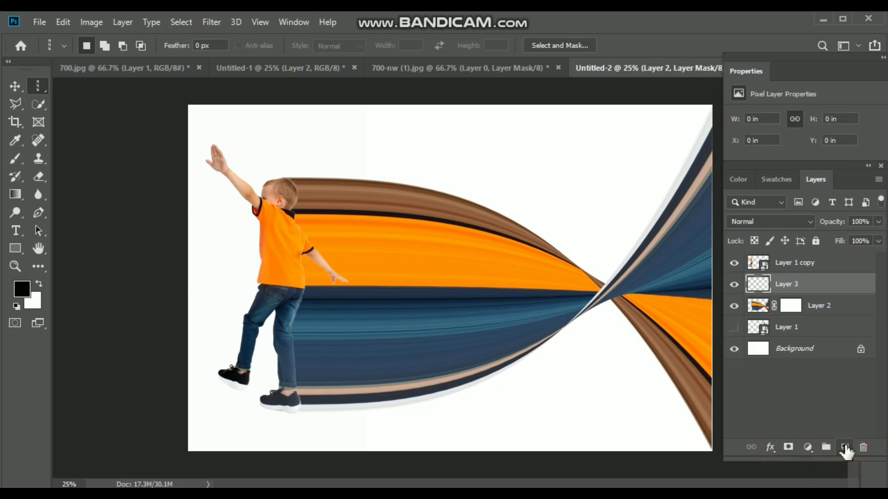
pyautogui.click(16, 159)
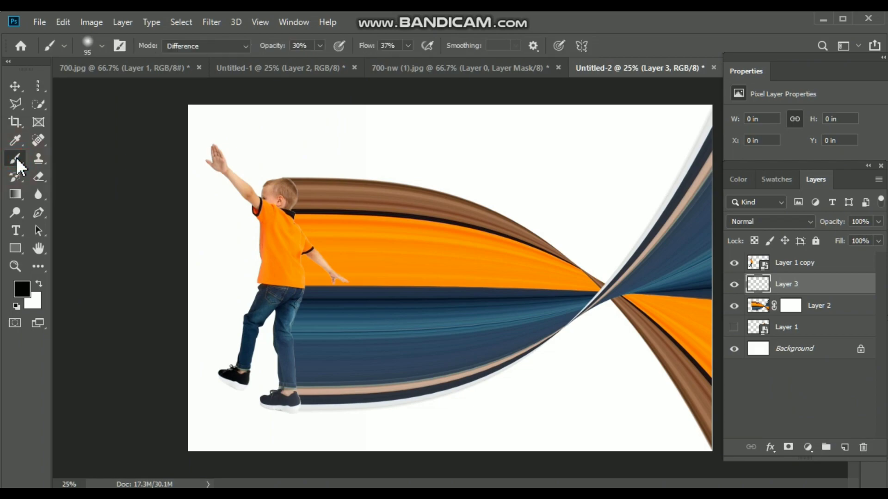
pyautogui.click(101, 46)
pyautogui.click(98, 202)
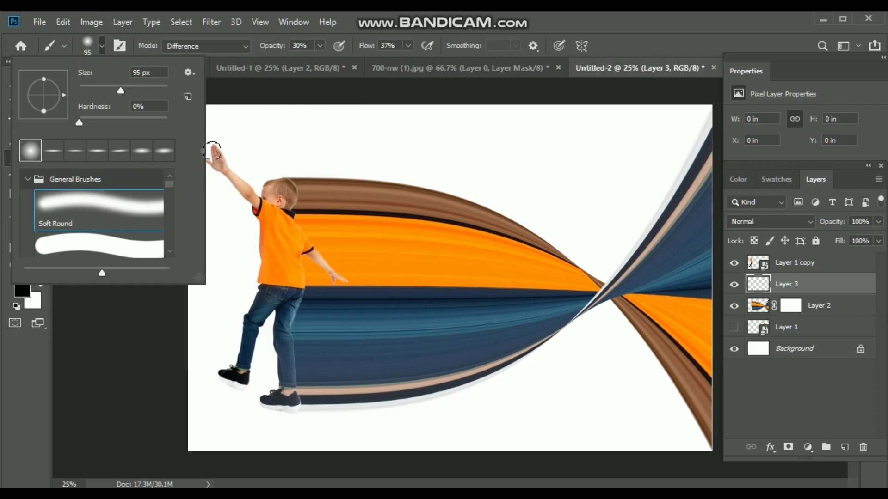
pyautogui.click(323, 45)
pyautogui.click(323, 45)
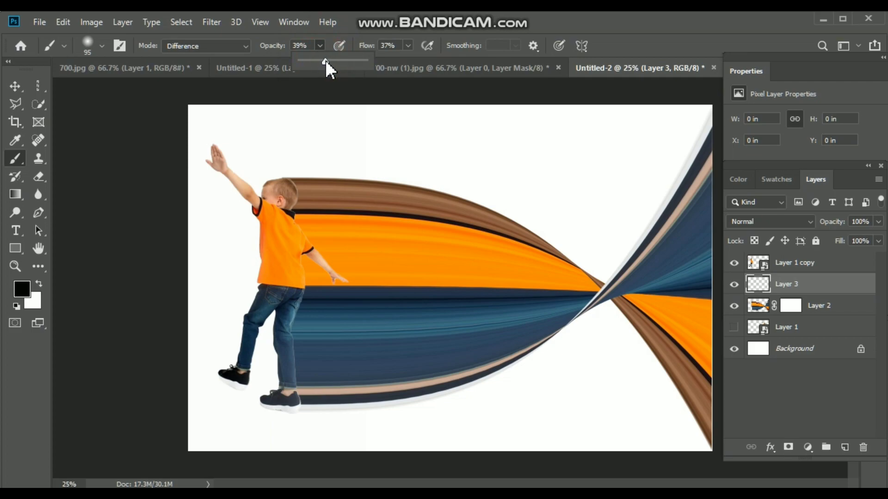
pyautogui.click(408, 46)
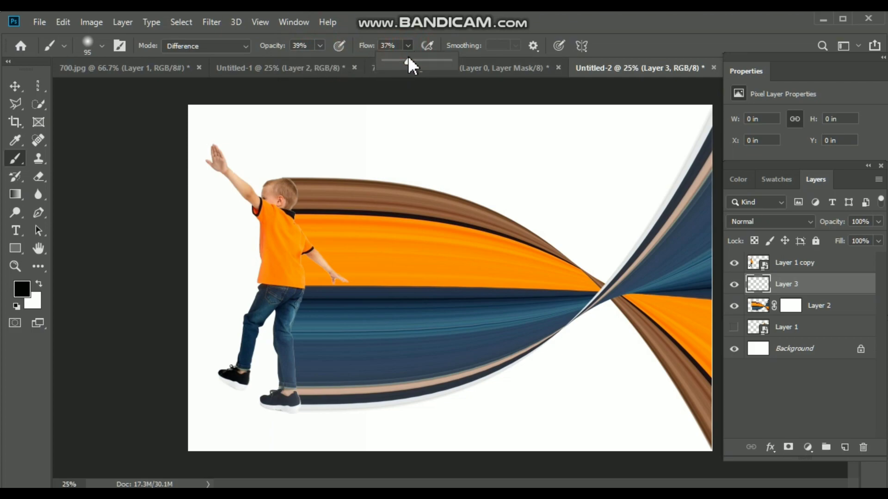
# Paint a soft black shadow on Layer 3 along the boy's head, back, arm, leg and shoe where he meets the band
pyautogui.click(295, 184)
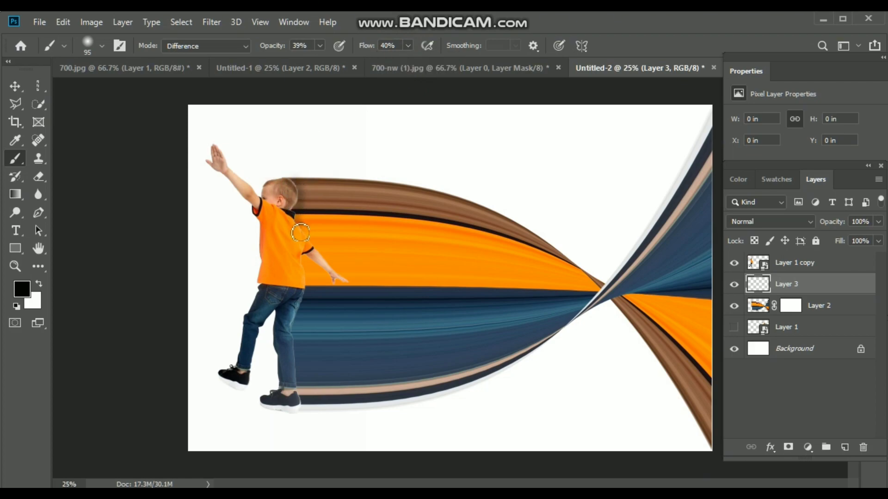
pyautogui.moveTo(308, 245)
pyautogui.mouseDown()
pyautogui.moveTo(344, 281)
pyautogui.moveTo(301, 253)
pyautogui.moveTo(308, 282)
pyautogui.moveTo(296, 324)
pyautogui.mouseUp()
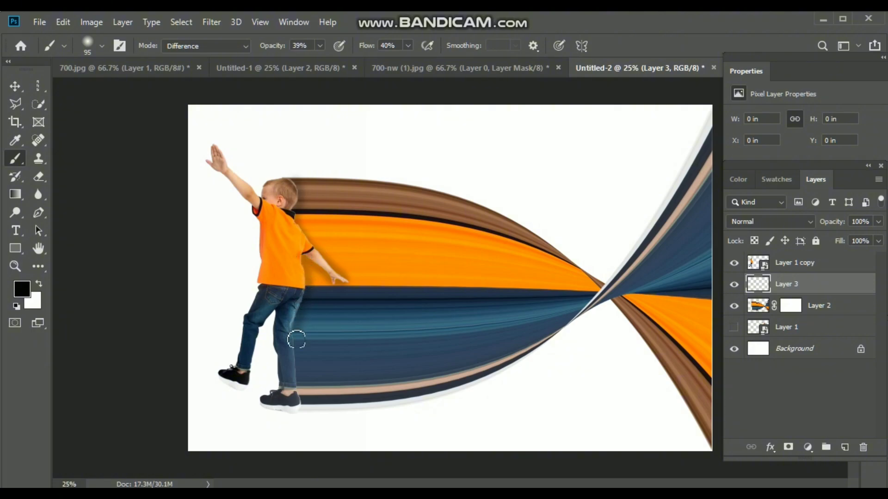
pyautogui.moveTo(303, 394); pyautogui.dragTo(303, 403)
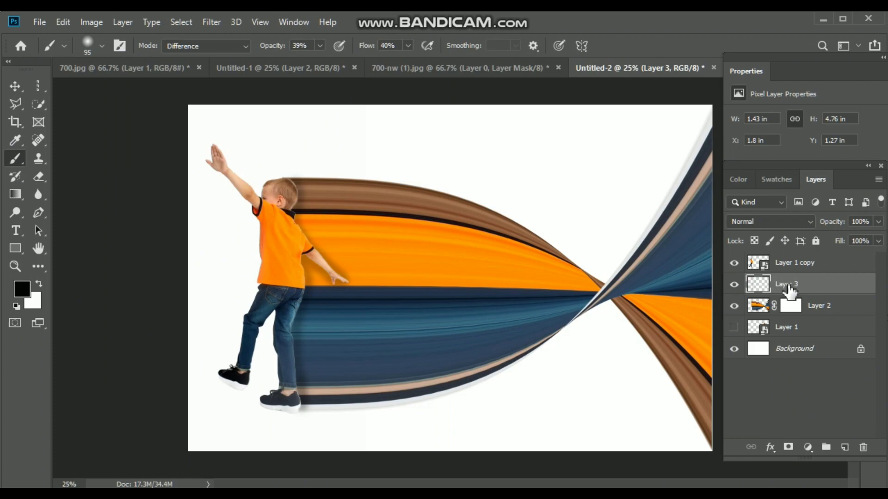
# Add a layer mask to Layer 3 and create an empty layer directly above it
pyautogui.click(789, 449)
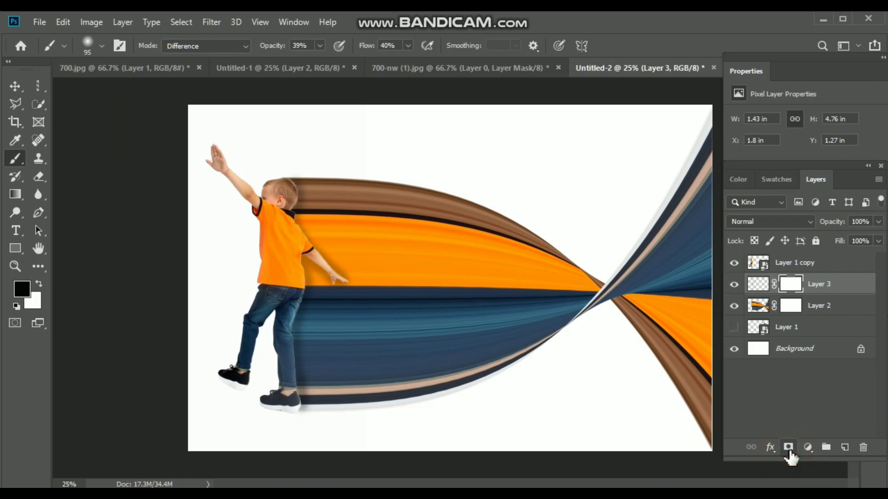
pyautogui.click(845, 447)
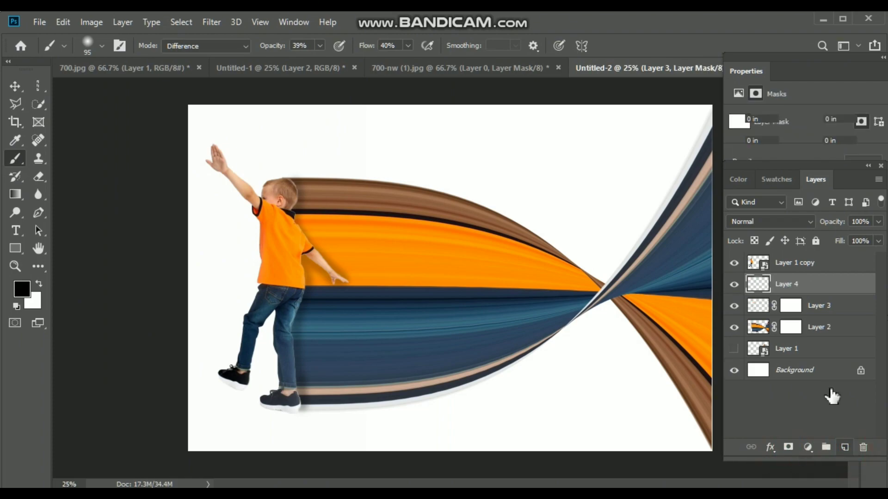
# Duplicate Layer 1 copy and add a layer mask to the duplicate
pyautogui.click(802, 266)
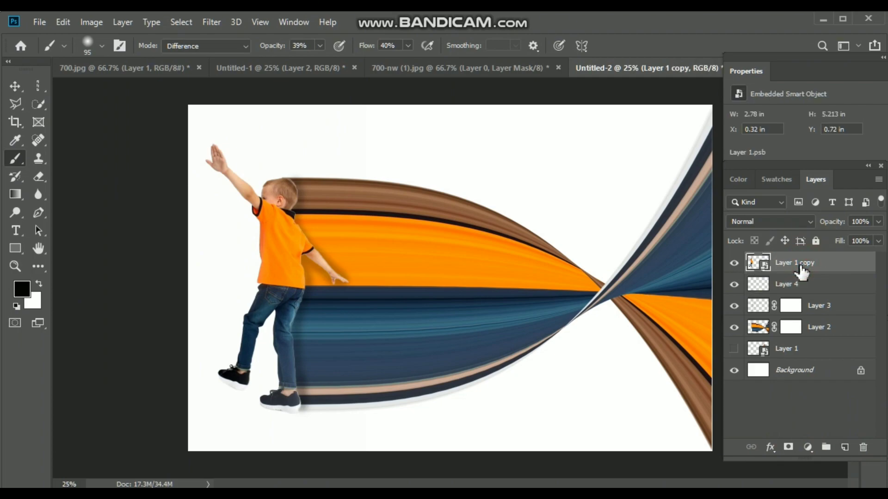
pyautogui.hotkey('ctrl', 'j')
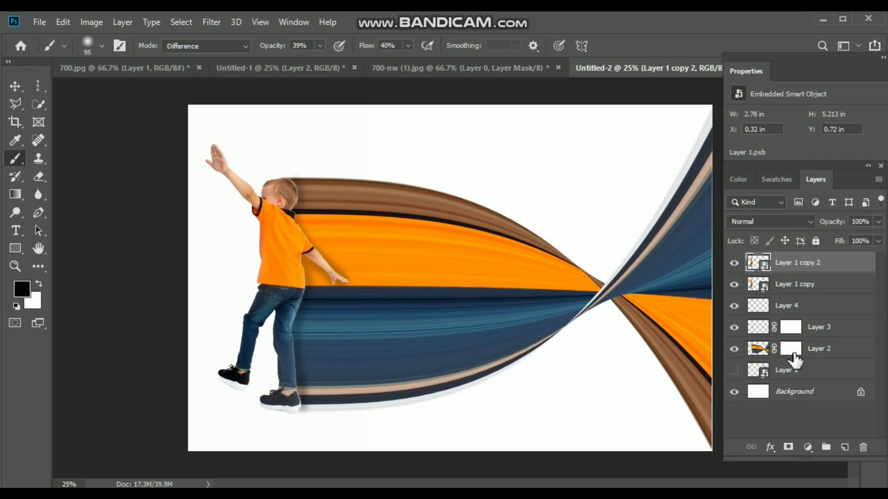
pyautogui.click(788, 448)
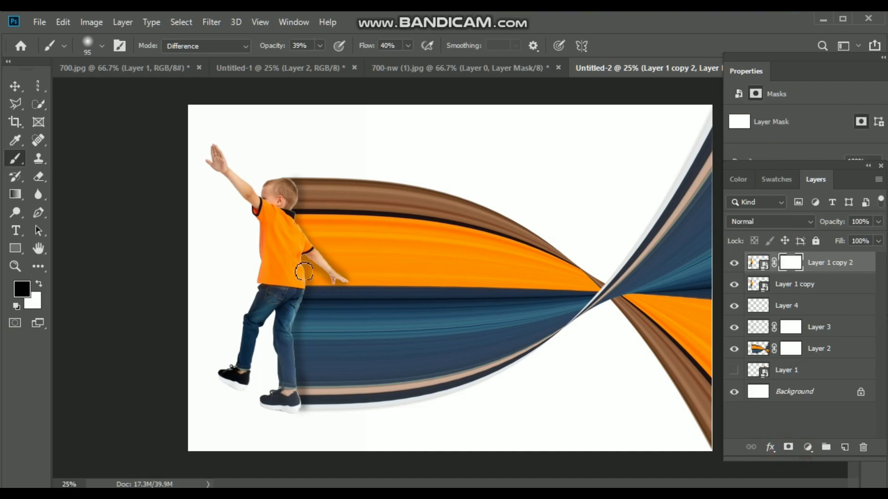
# Flip the duplicated boy on Layer 1 copy 2 vertically and move him straight down so the shoes meet as a reflection
pyautogui.hotkey('ctrl', 't')
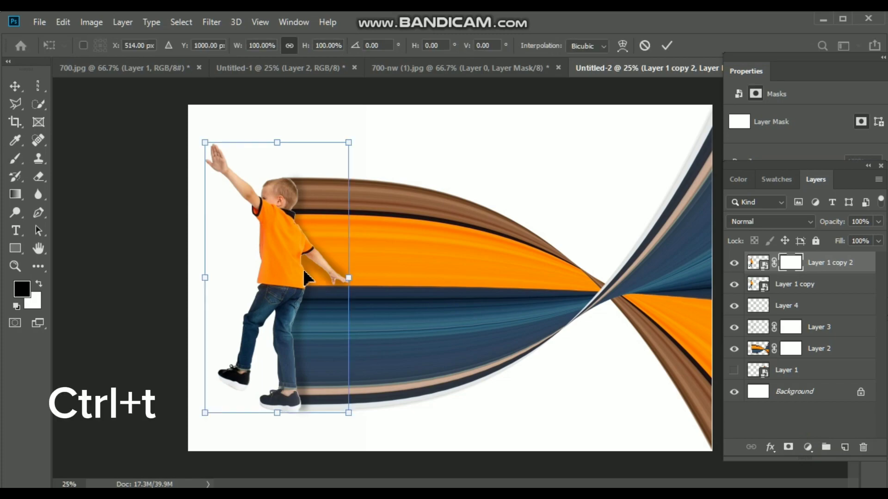
pyautogui.rightClick(282, 262)
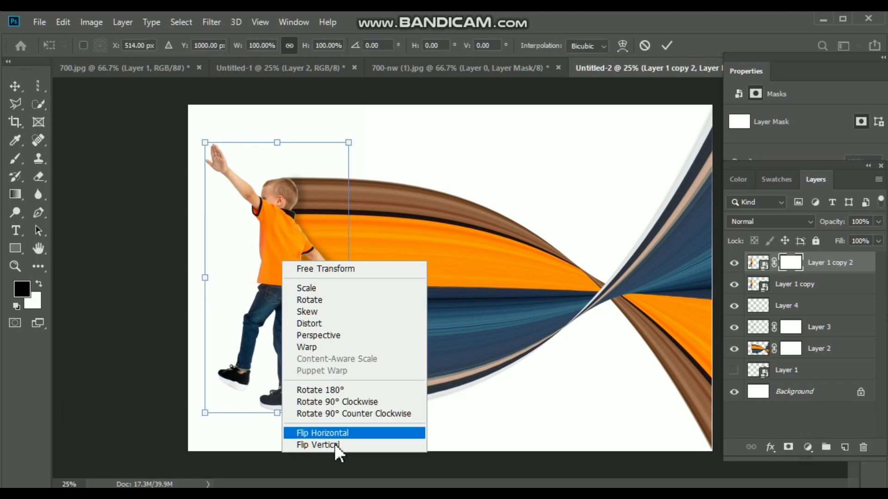
pyautogui.click(355, 445)
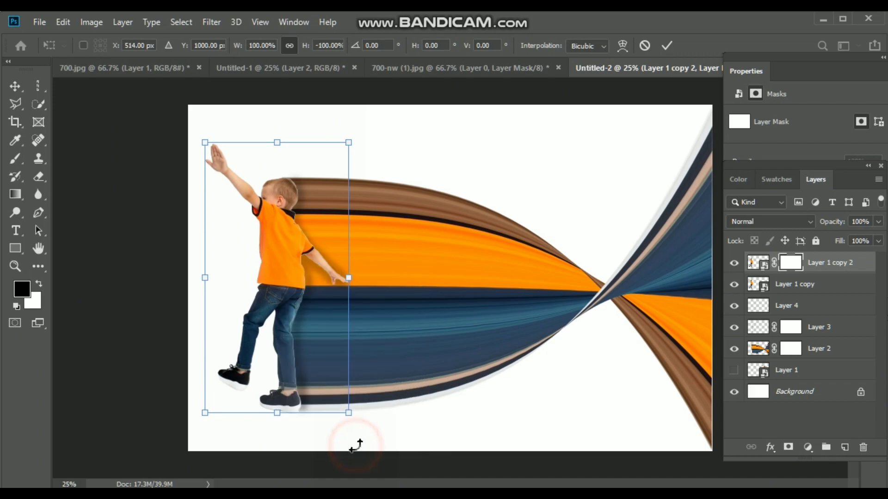
pyautogui.moveTo(297, 278); pyautogui.dragTo(296, 381)
pyautogui.moveTo(285, 308); pyautogui.dragTo(284, 469)
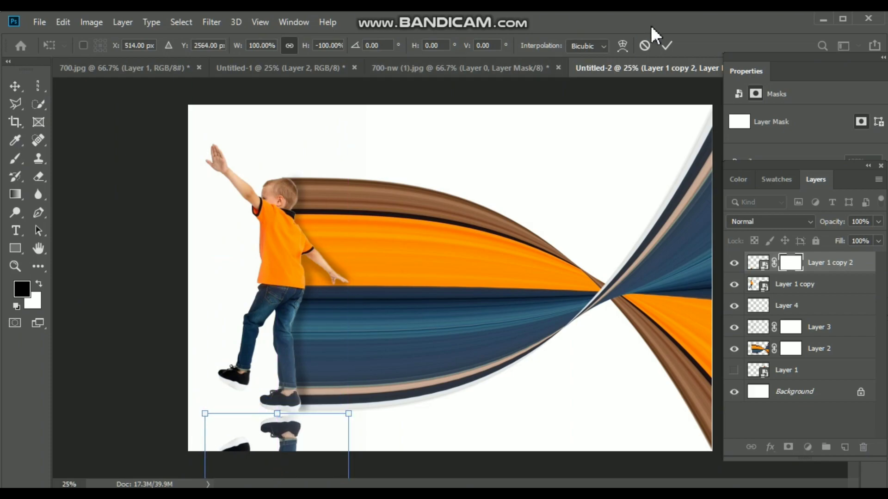
pyautogui.click(662, 47)
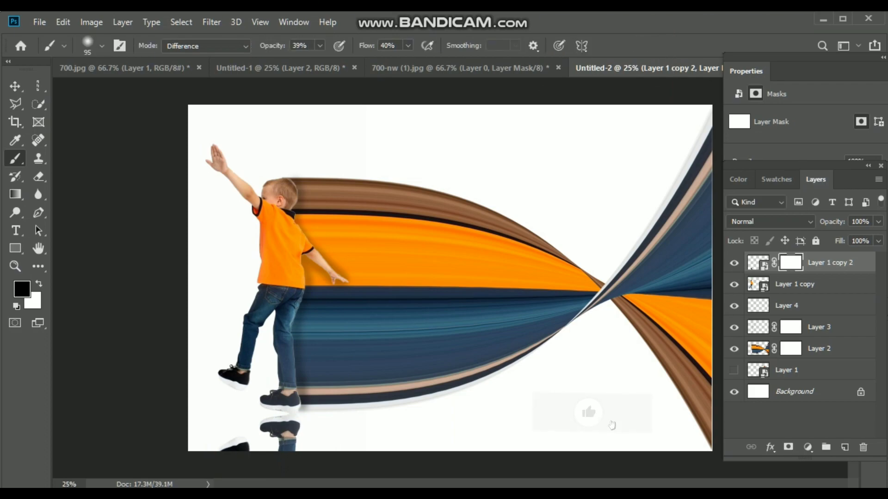
# Reduce the reflection layer's opacity to 61% and fade it on its mask with a black-to-white linear gradient from the canvas's lower edge up to the shoes
pyautogui.click(878, 222)
pyautogui.moveTo(876, 237); pyautogui.dragTo(852, 237)
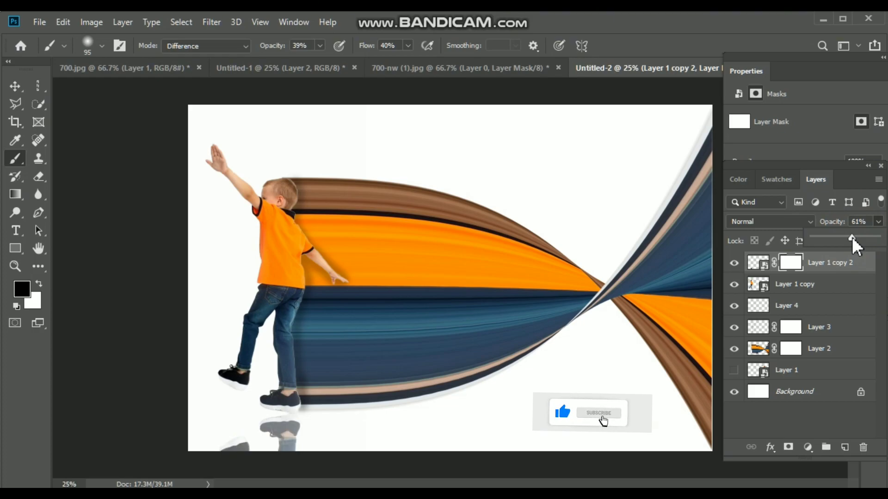
pyautogui.click(16, 196)
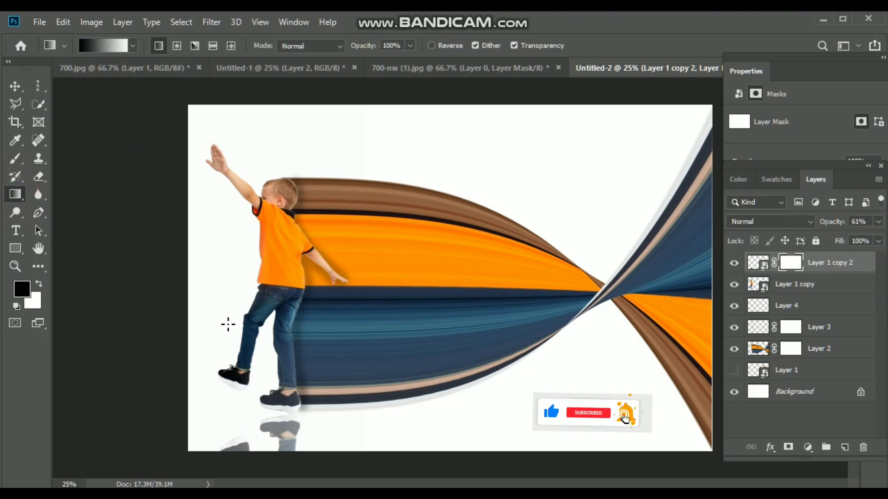
pyautogui.moveTo(290, 452); pyautogui.dragTo(290, 417)
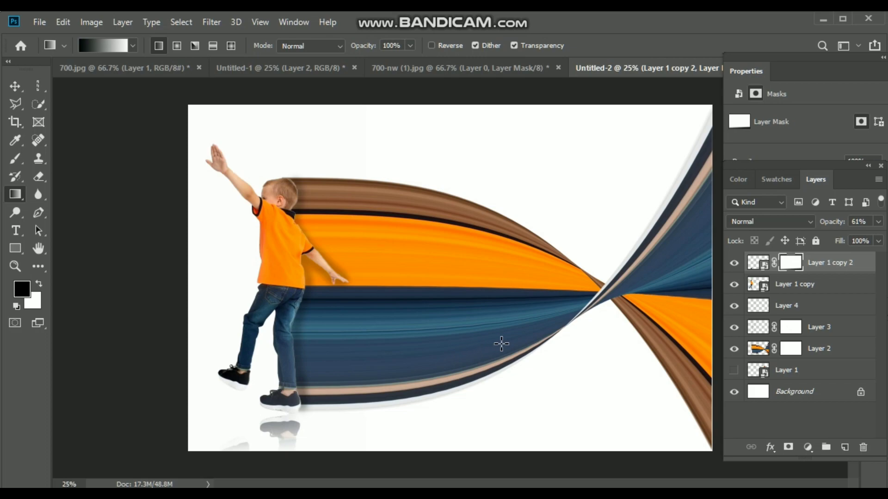
# Duplicate Layer 1 copy and create an empty layer directly above the new duplicate
pyautogui.click(807, 289)
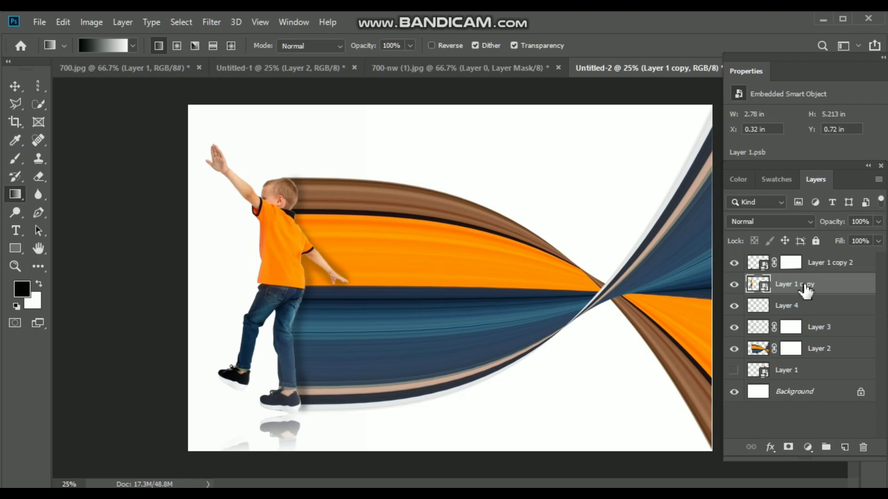
pyautogui.hotkey('ctrl', 'j')
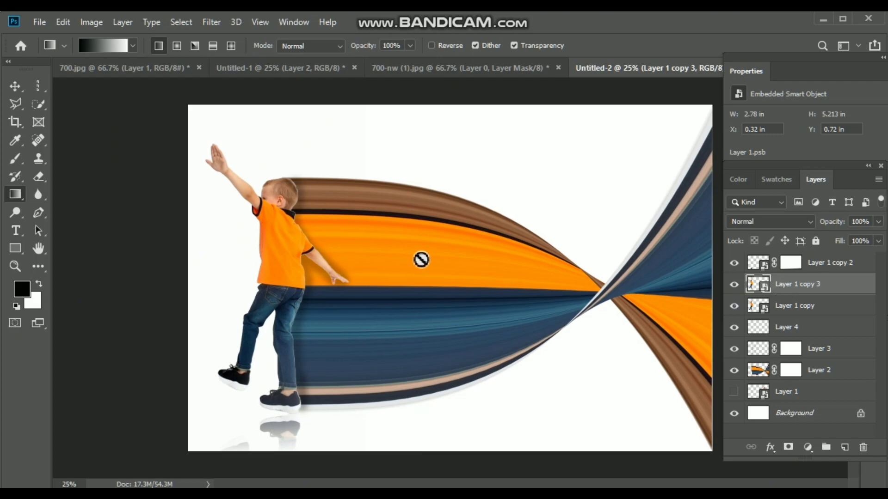
pyautogui.click(843, 447)
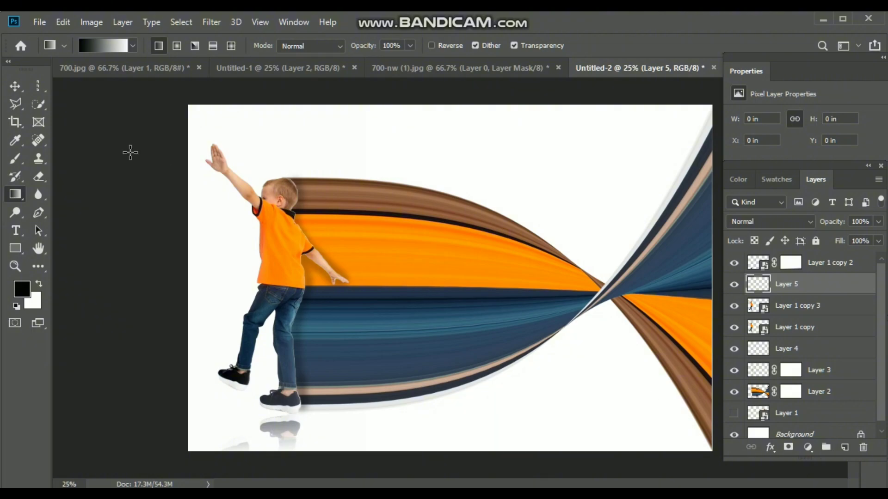
# Set up a flattened Soft Round brush of 275 px with 100% opacity and 100% flow
pyautogui.click(17, 157)
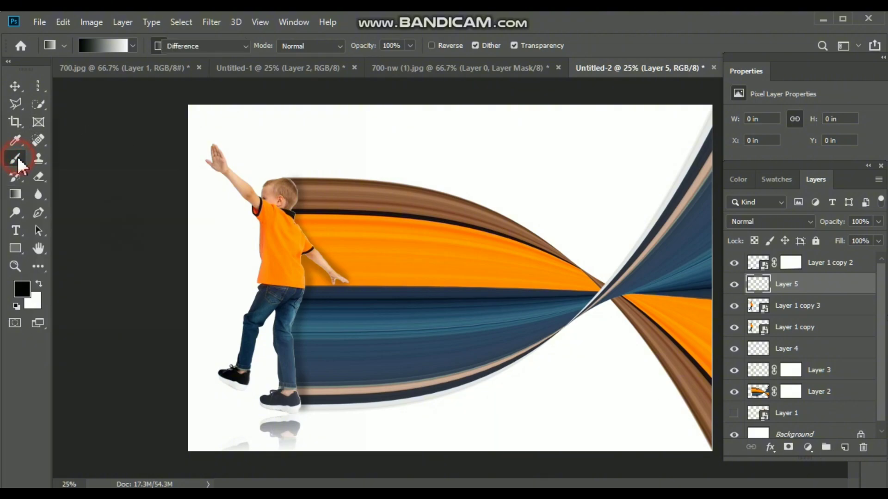
pyautogui.click(101, 46)
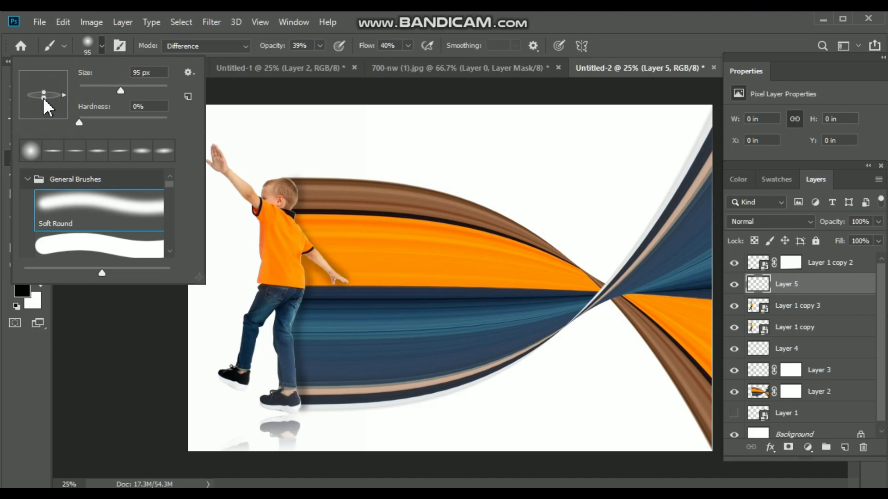
pyautogui.moveTo(43, 98); pyautogui.dragTo(43, 98)
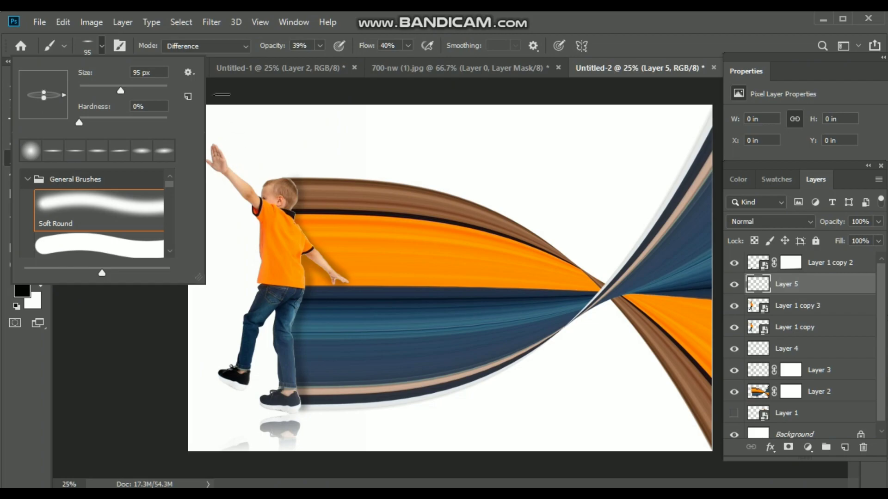
pyautogui.moveTo(149, 88); pyautogui.dragTo(198, 198)
pyautogui.moveTo(149, 87); pyautogui.dragTo(149, 88)
pyautogui.click(319, 45)
pyautogui.moveTo(318, 59); pyautogui.dragTo(365, 61)
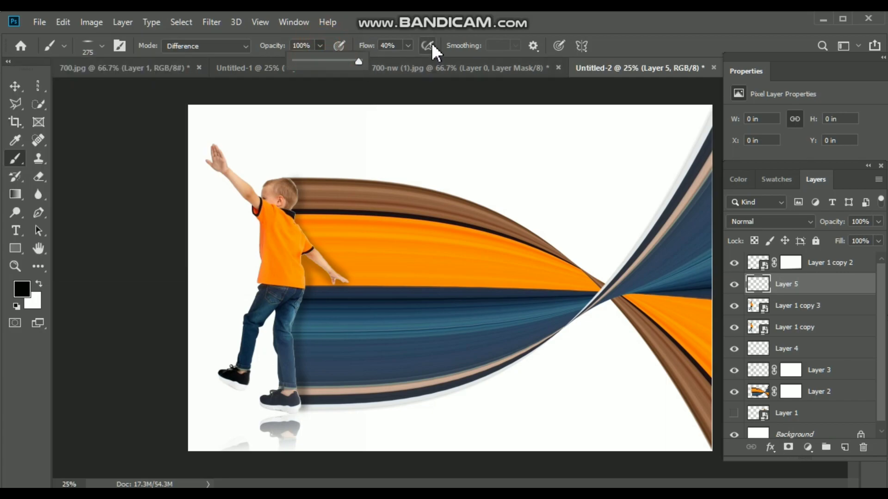
pyautogui.click(407, 46)
pyautogui.moveTo(407, 63); pyautogui.dragTo(456, 67)
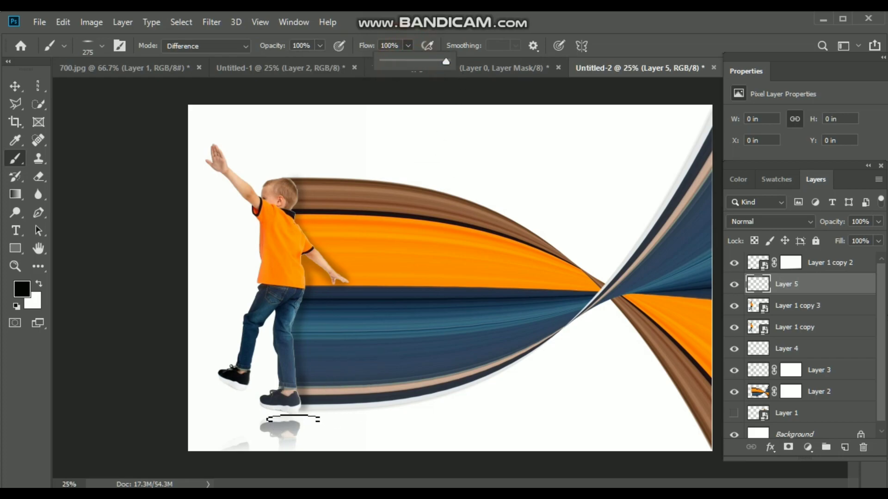
# Paint a flat black contact shadow about 1.5 in wide and 0.26 in high on Layer 5 beneath the boy's standing shoe
pyautogui.click(288, 415)
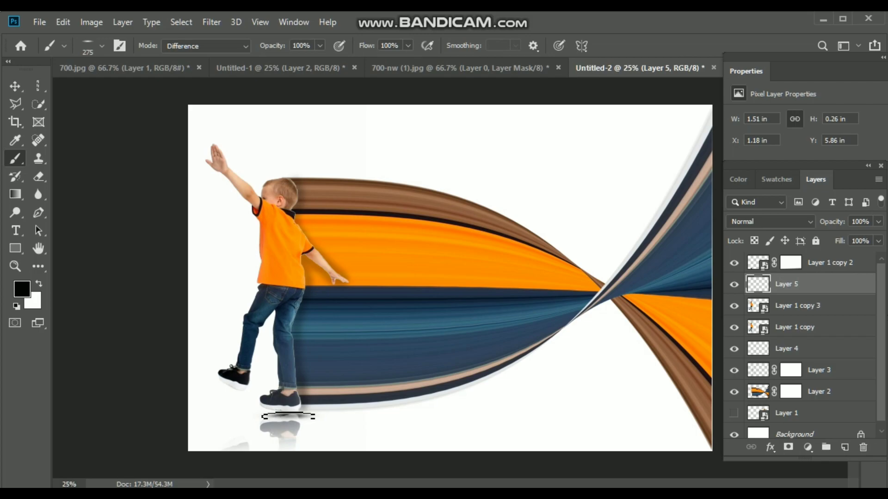
pyautogui.hotkey('ctrl', 'z')
pyautogui.click(284, 416)
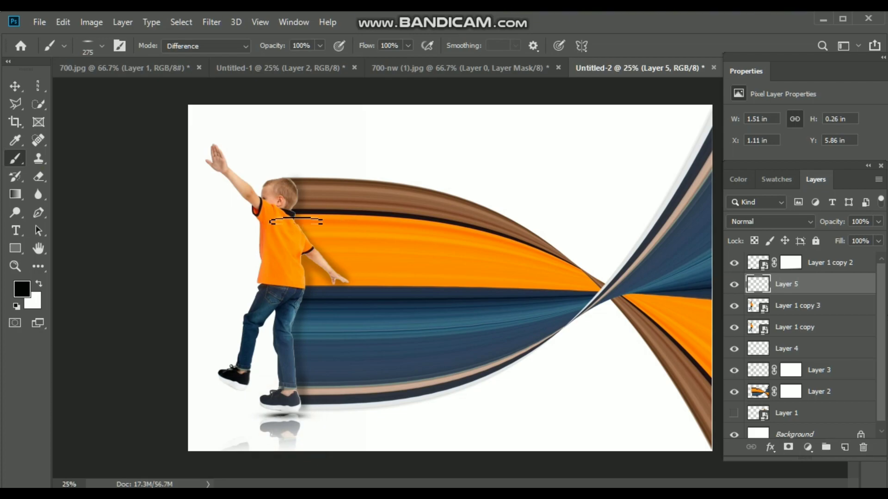
pyautogui.click(15, 88)
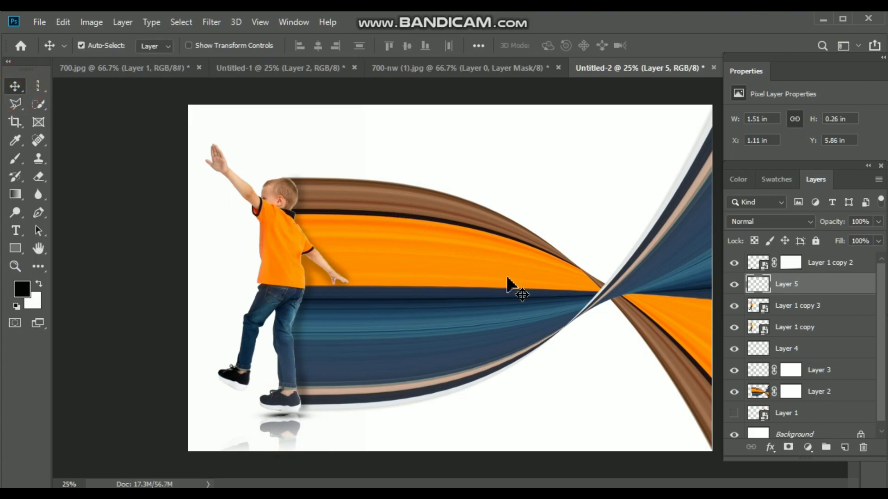
pyautogui.hotkey('ctrl', '-')
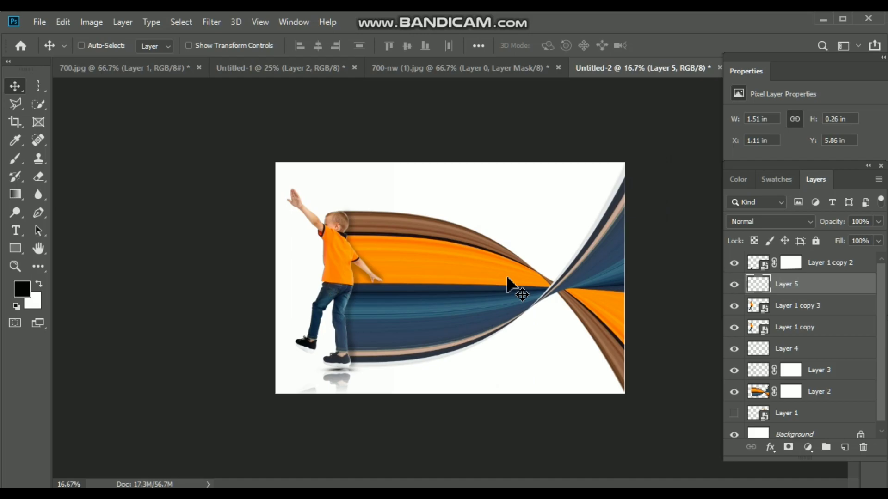
pyautogui.hotkey('ctrl', '+')
pyautogui.hotkey('ctrl', '+')
pyautogui.hotkey('ctrl', '-')
pyautogui.hotkey('ctrl', '-')
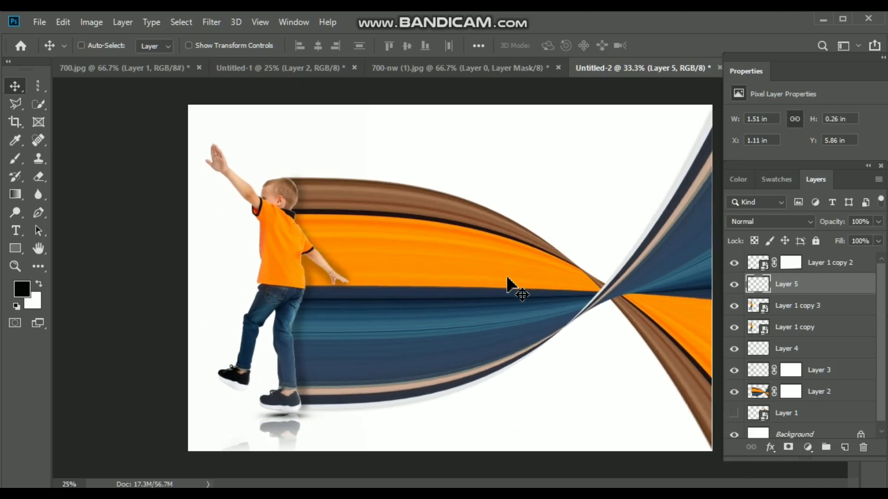